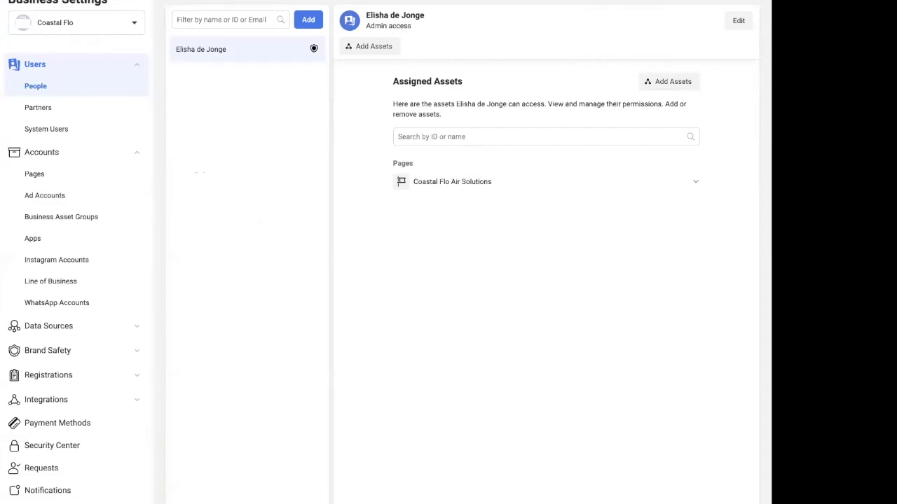
- Open Ads Manager and create a new campaign with the Conversions objective
left_click(133, 22)
left_click(199, 16)
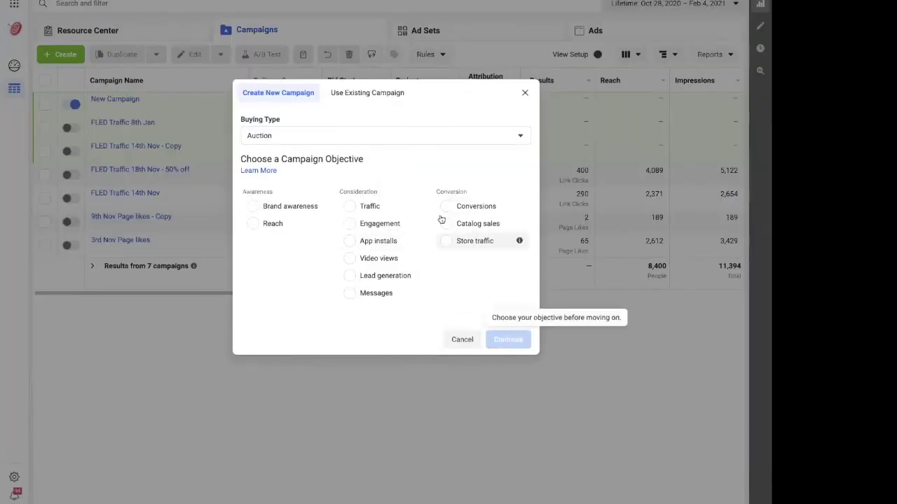
left_click(446, 206)
left_click(510, 412)
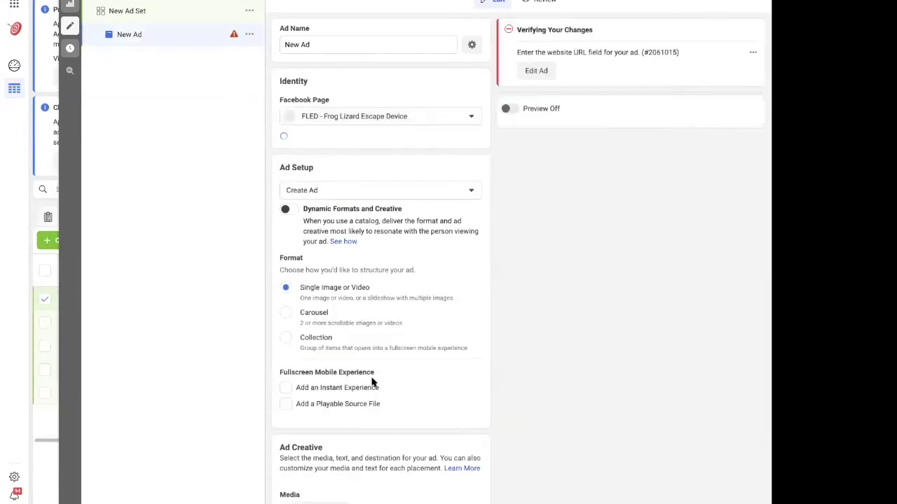
- Review the New Ad form and bring up the Publish Draft Items prompt
scroll(371, 380, "down", 8)
scroll(371, 368, "down", 5)
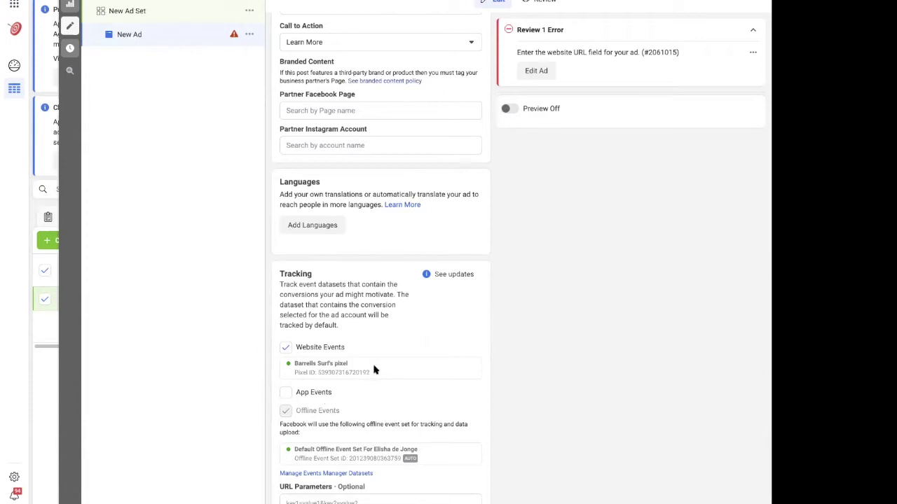
left_click(70, 6)
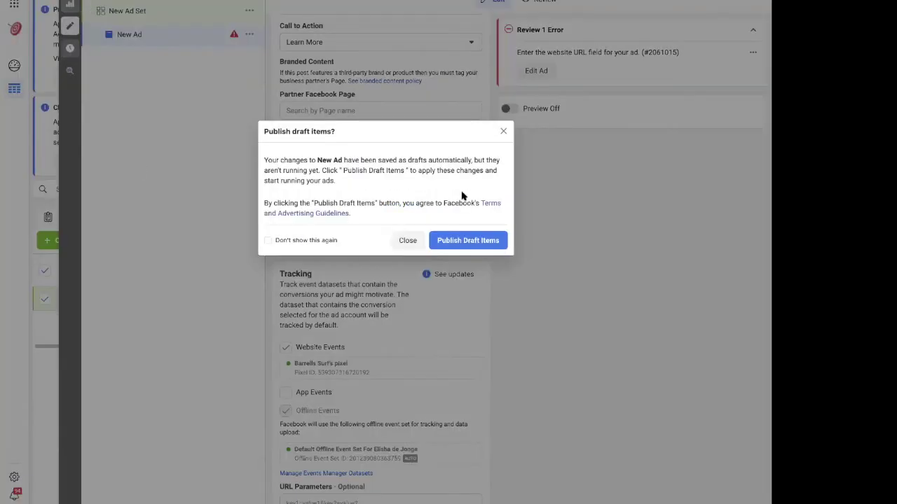
- Dismiss the publish prompt without publishing and go to Business Settings
left_click(407, 240)
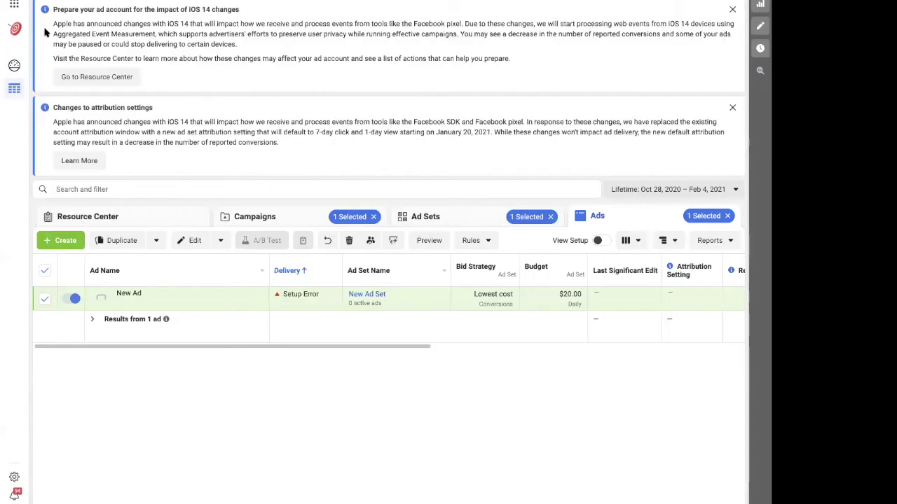
left_click(14, 5)
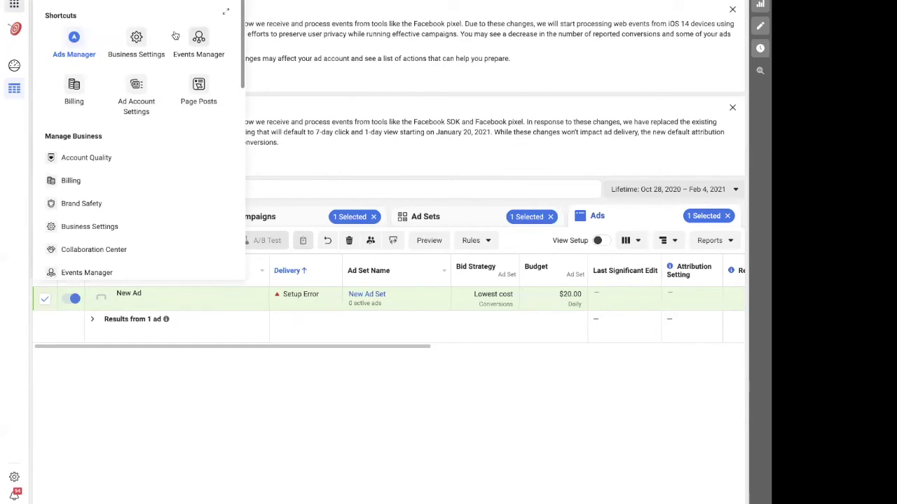
left_click(136, 38)
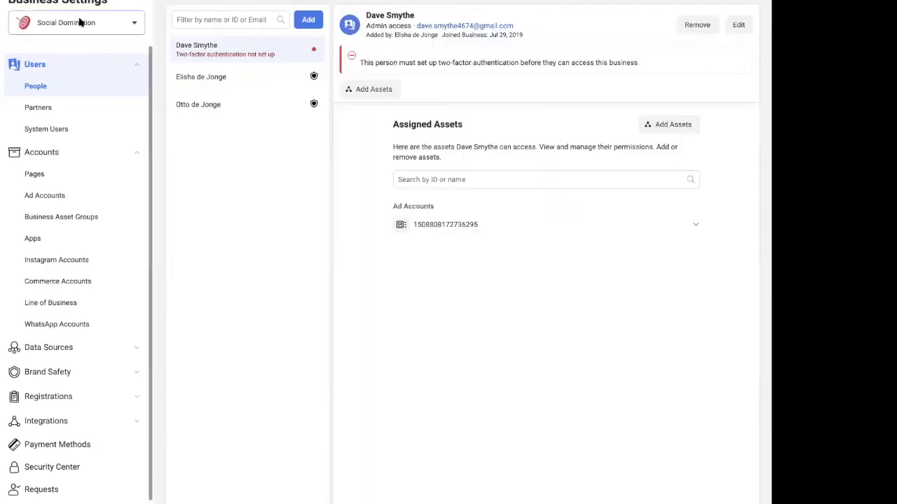
- Switch to the Coastal Flo business and view its Line of Business page
left_click(80, 22)
scroll(68, 174, "up", 8)
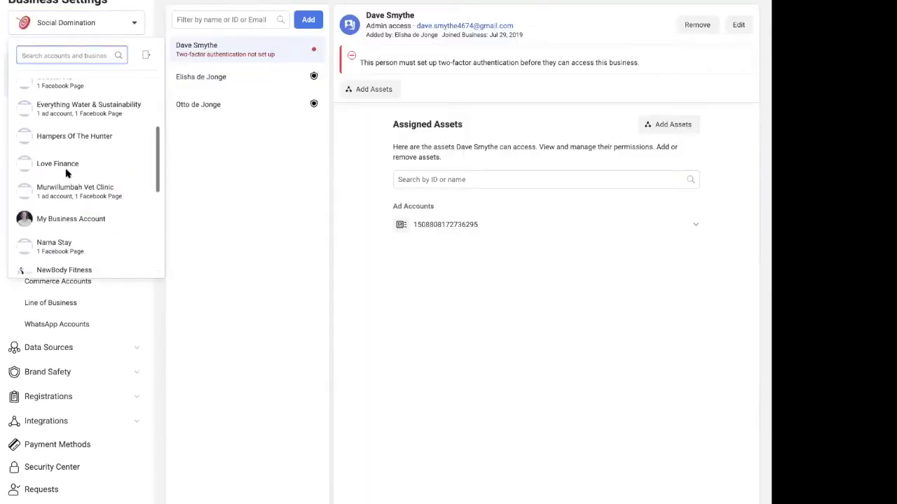
scroll(67, 174, "up", 2)
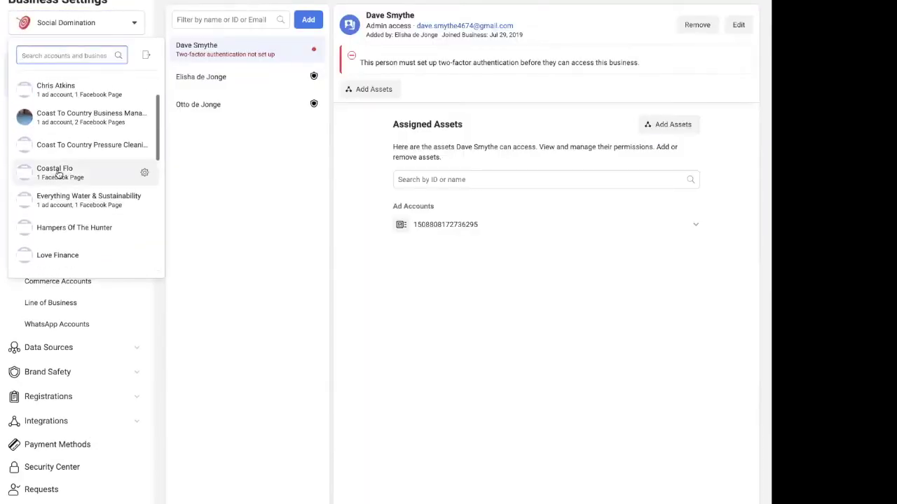
left_click(274, 189)
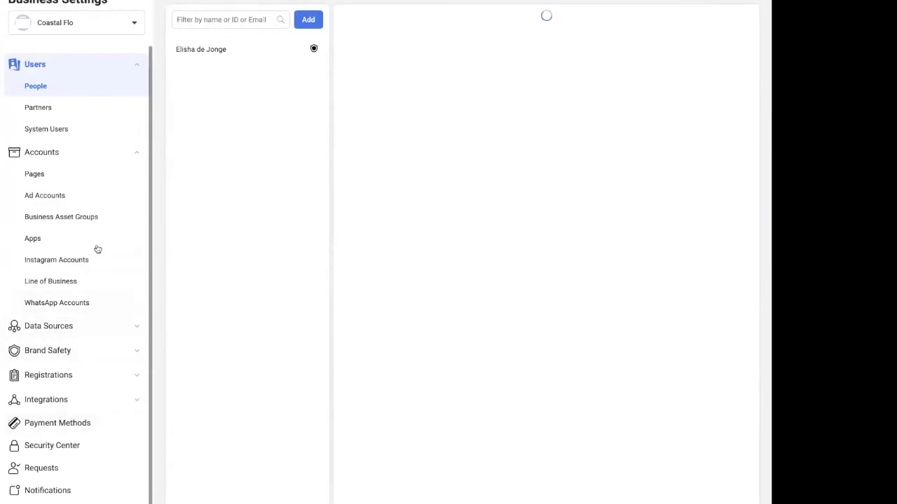
left_click(63, 281)
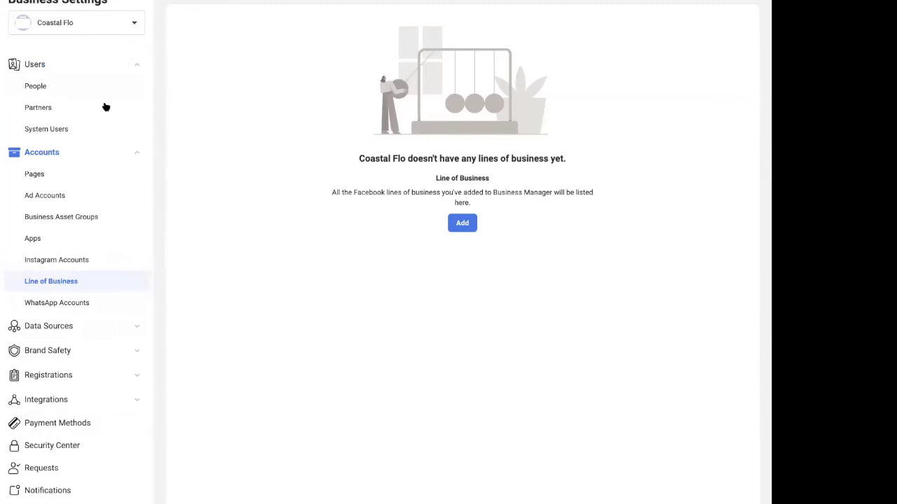
- Go to Attribution from Business Tools and start setting it up
left_click(154, 1)
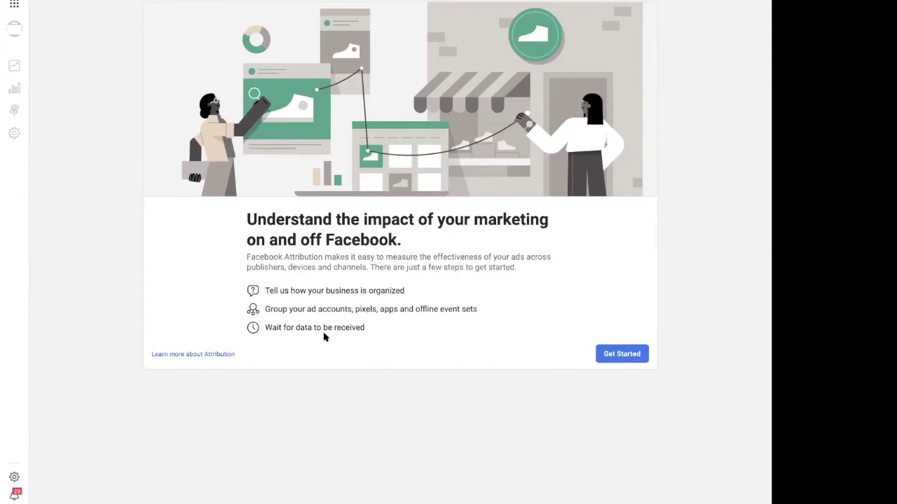
left_click(621, 354)
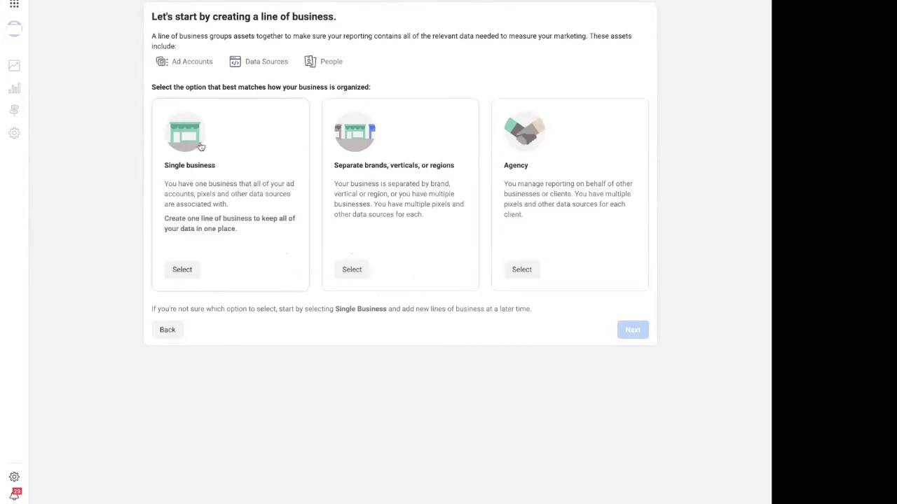
- Choose Single business as the organisation type for the line of business
left_click(185, 271)
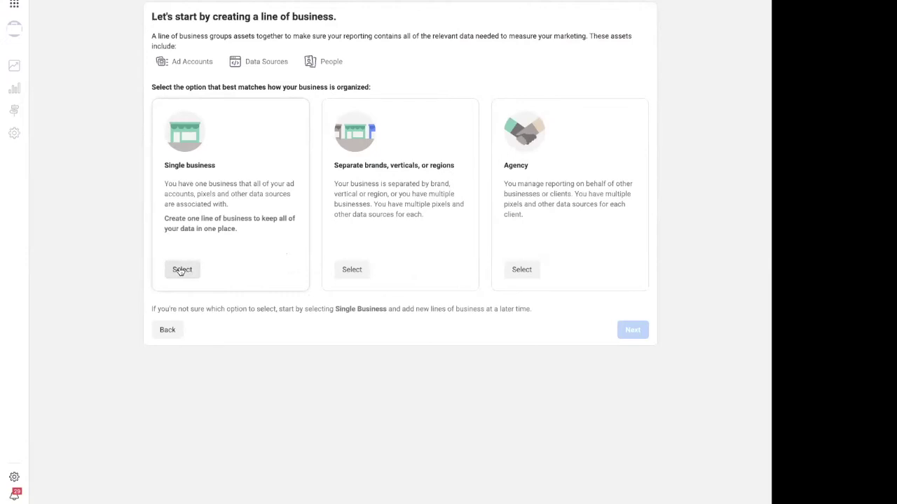
left_click(181, 270)
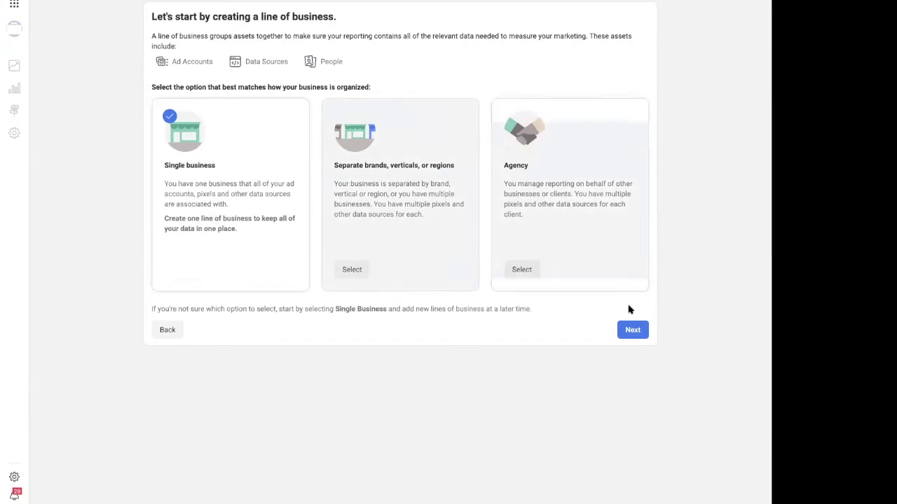
left_click(632, 330)
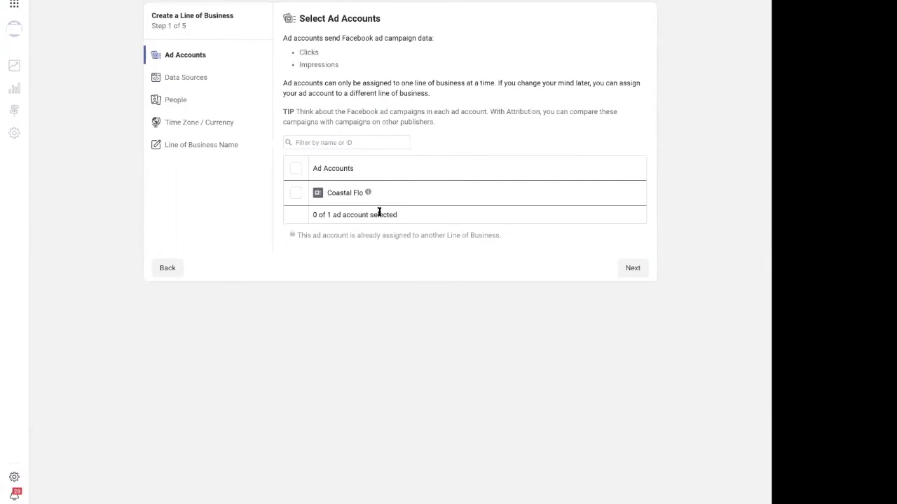
- Include the Coastal Flo ad account, its Pixel and yourself; accept Sydney Time and Australian Dollar
left_click(297, 194)
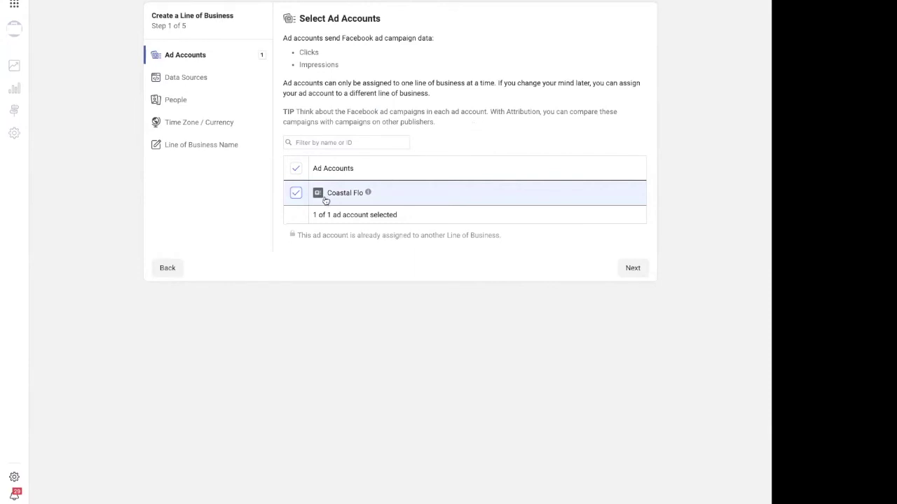
mouse_move(369, 196)
left_click(633, 268)
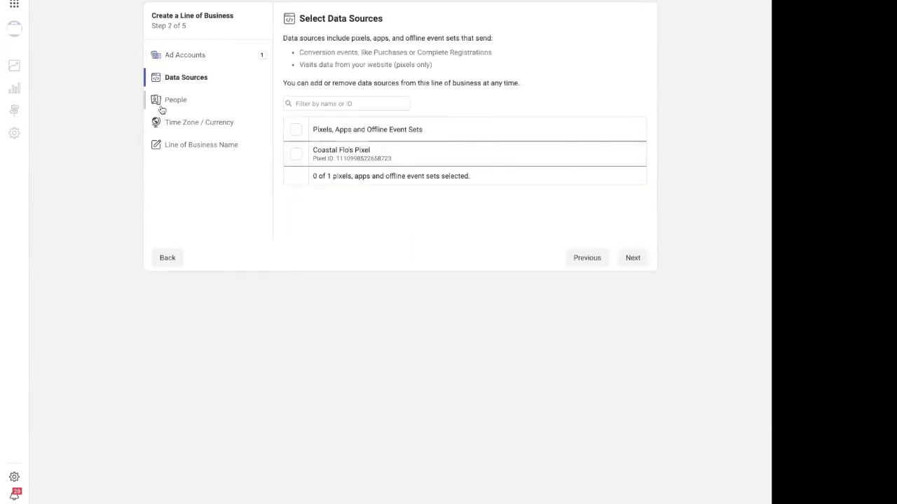
left_click(295, 155)
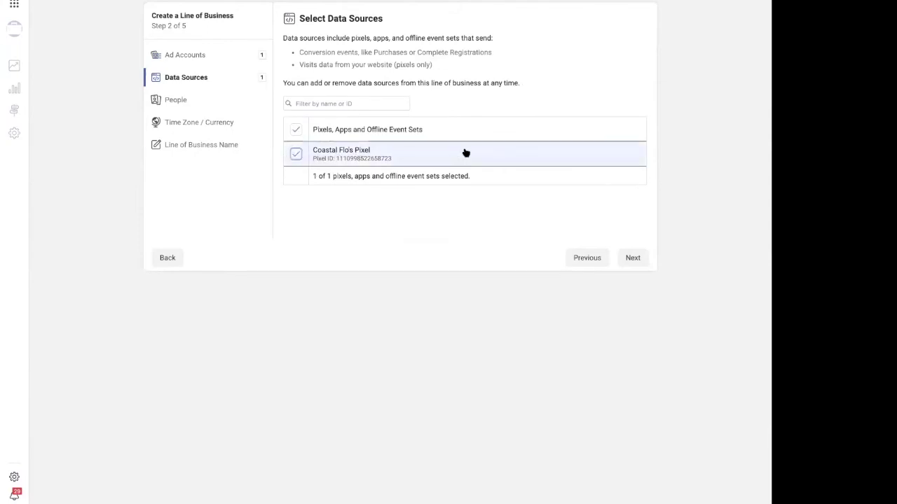
left_click(633, 257)
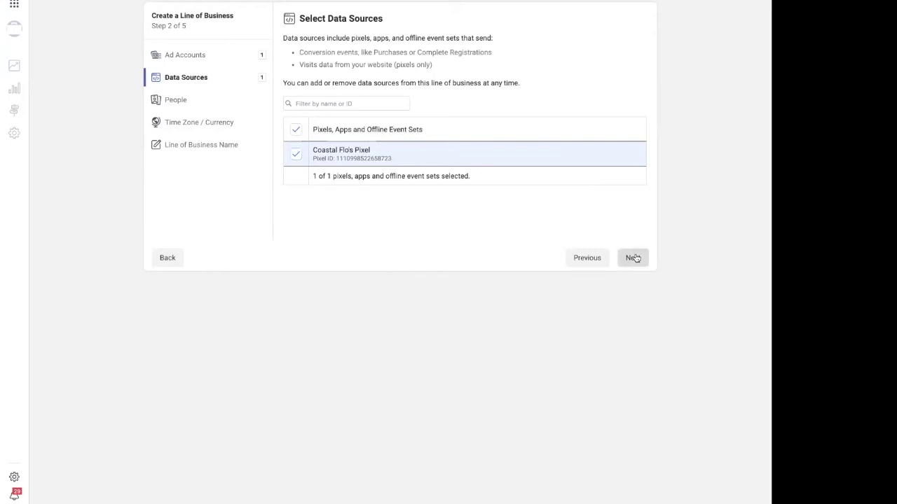
left_click(295, 144)
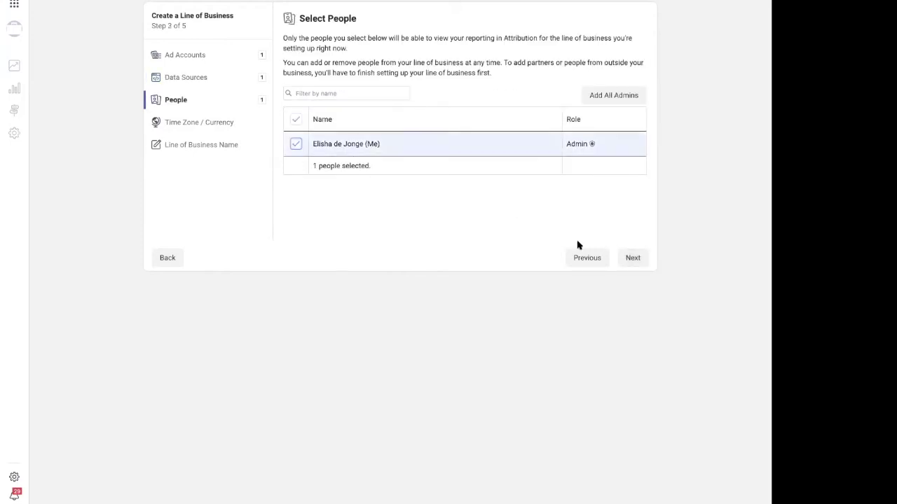
left_click(630, 257)
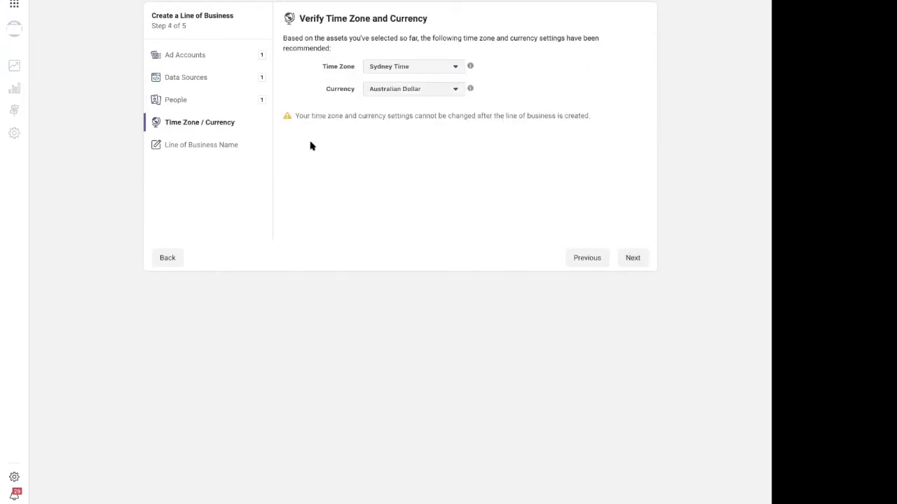
left_click(633, 259)
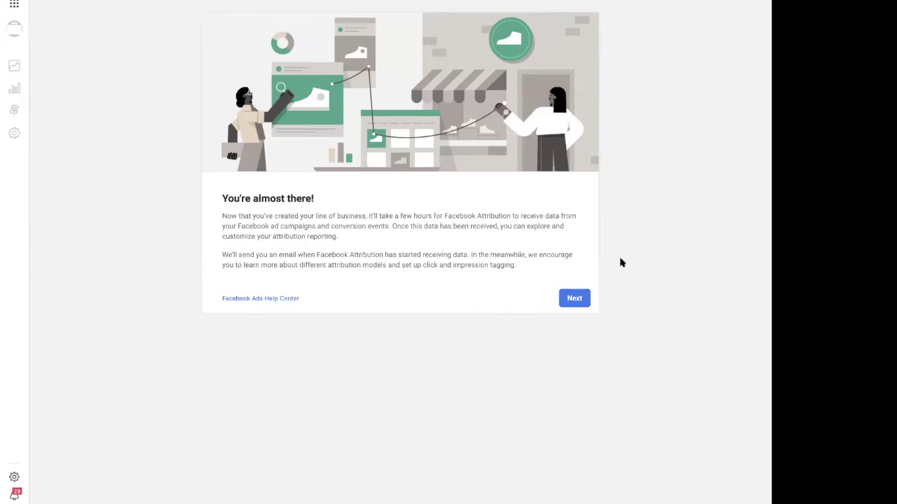
- Continue past the confirmation, switch to Social Domination, and reach Brand Safety > Domains
left_click(574, 299)
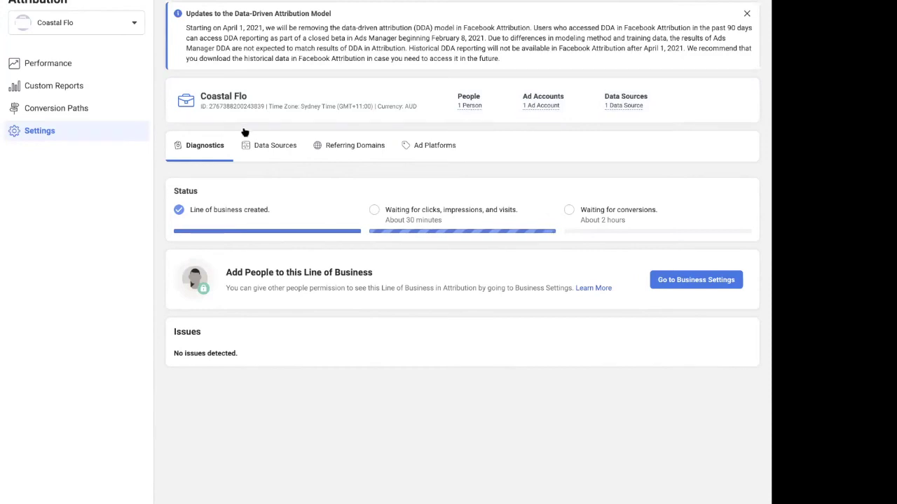
left_click(67, 23)
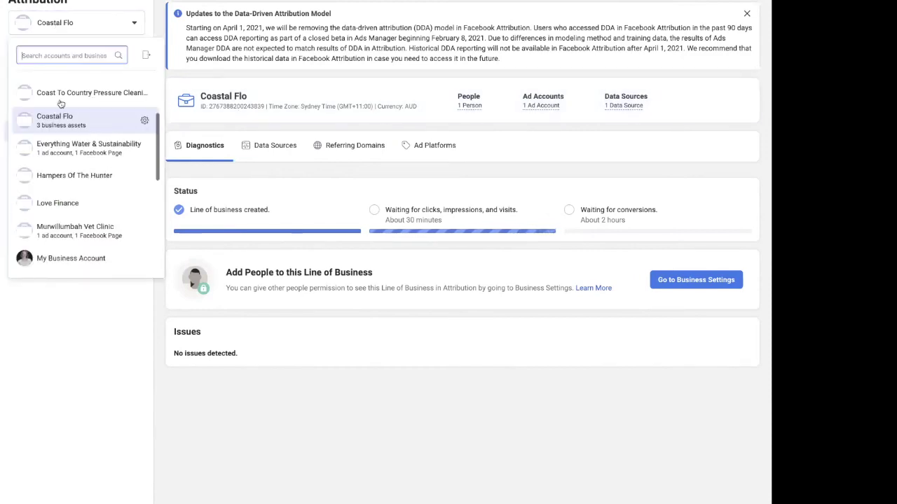
scroll(61, 188, "down", 5)
left_click(61, 198)
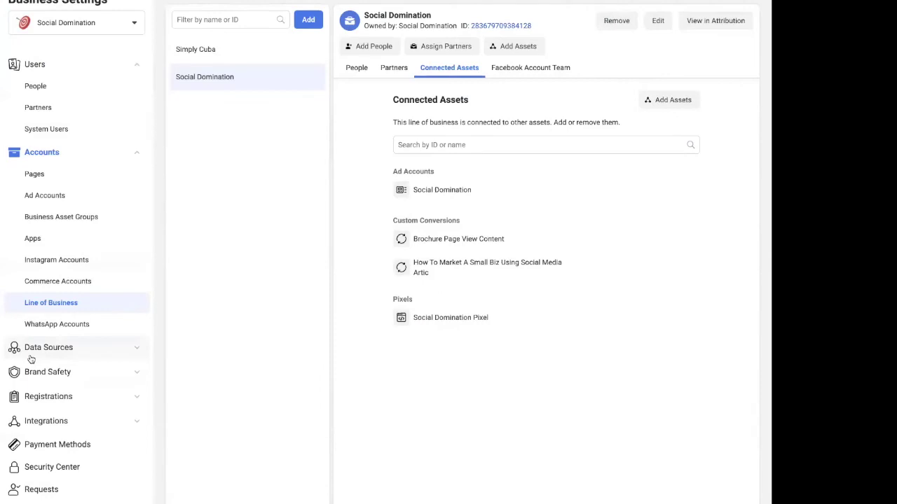
left_click(53, 373)
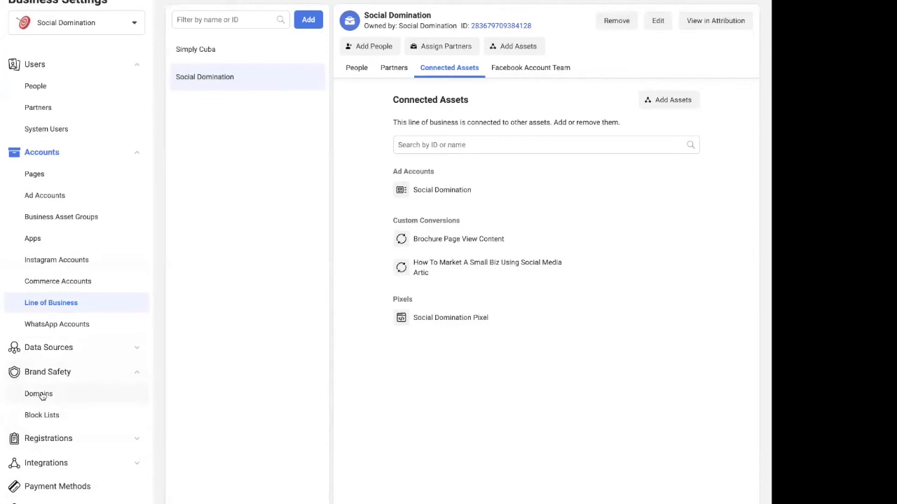
left_click(39, 394)
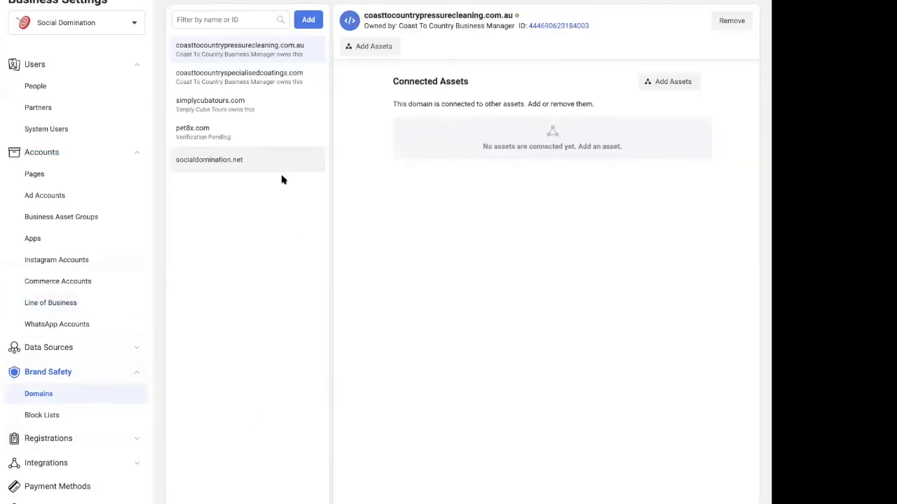
- Start a new domain and paste the Coastal Flo web address into it
left_click(309, 20)
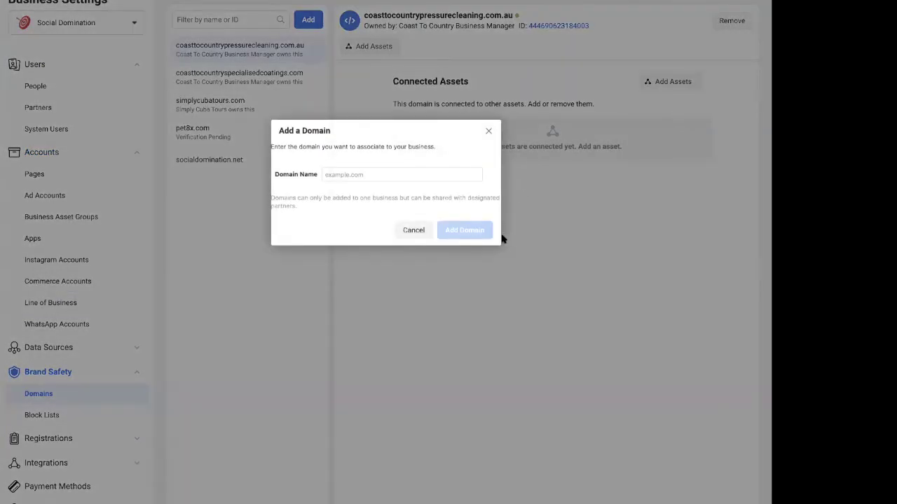
left_click(350, 174)
right_click(350, 175)
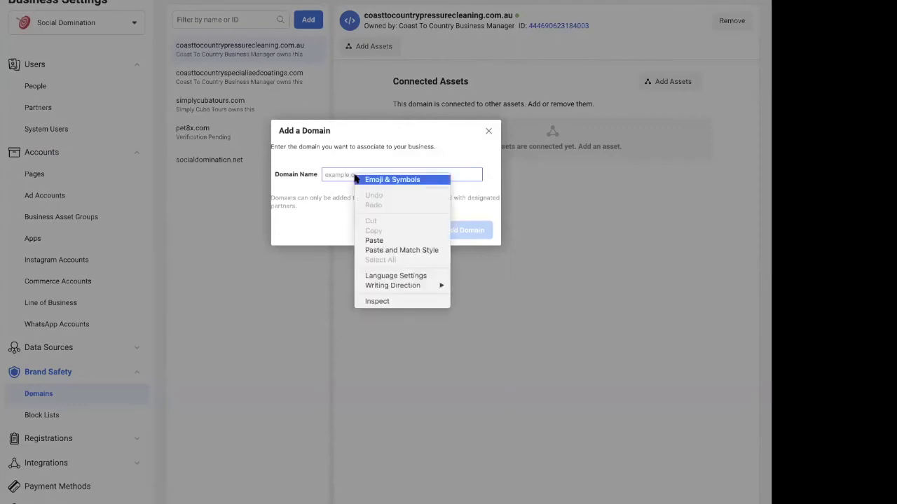
left_click(391, 240)
left_click(464, 229)
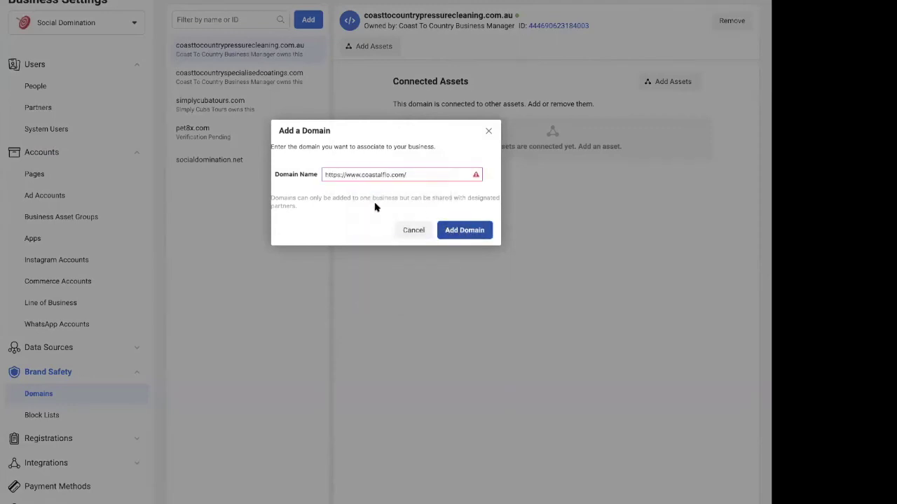
left_click_drag(345, 175, 314, 175)
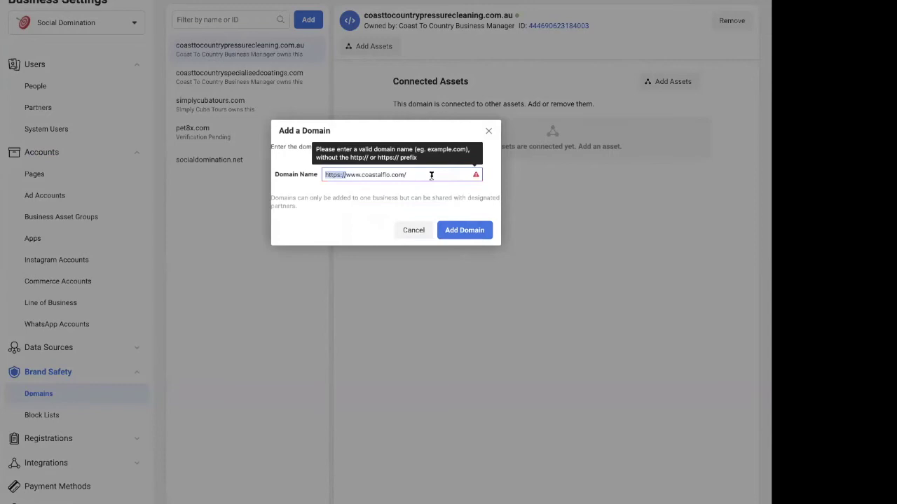
key("BackSpace")
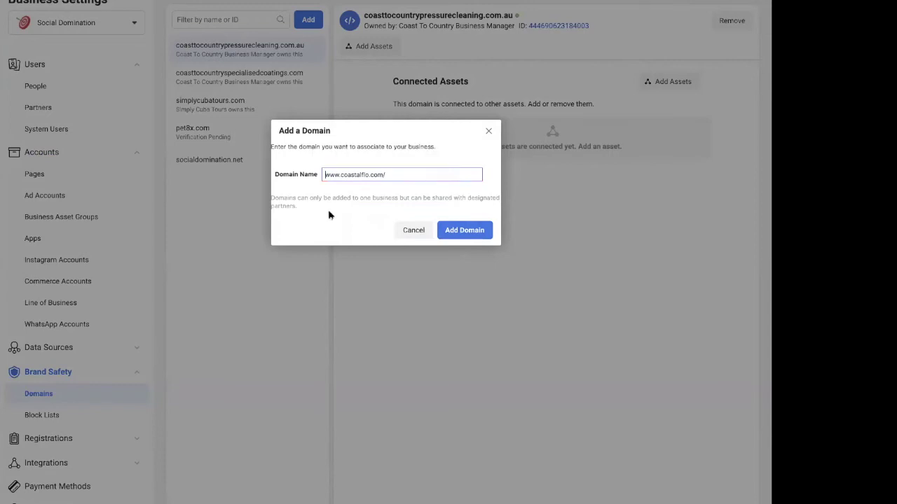
left_click(477, 229)
left_click(419, 177)
left_click(452, 230)
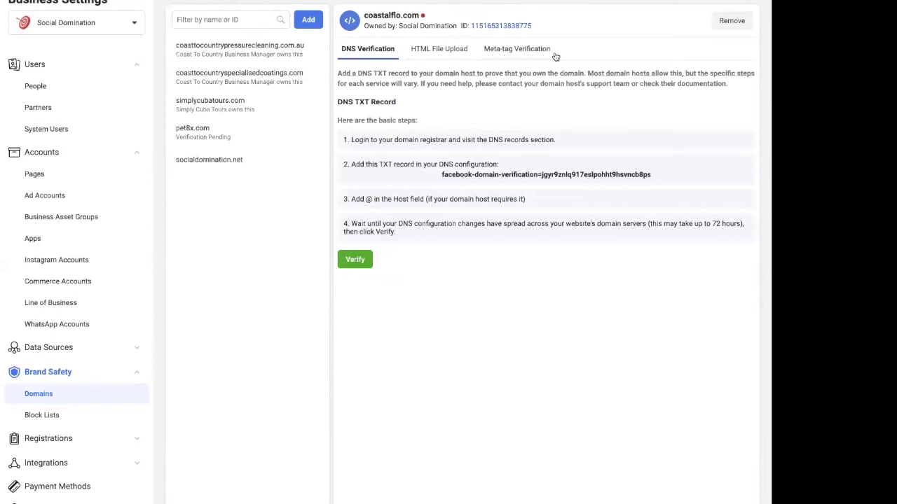
- Show the meta-tag verification tab, then load coastalflo.com/wp-admin and reach Plugins > Add New
left_click(515, 50)
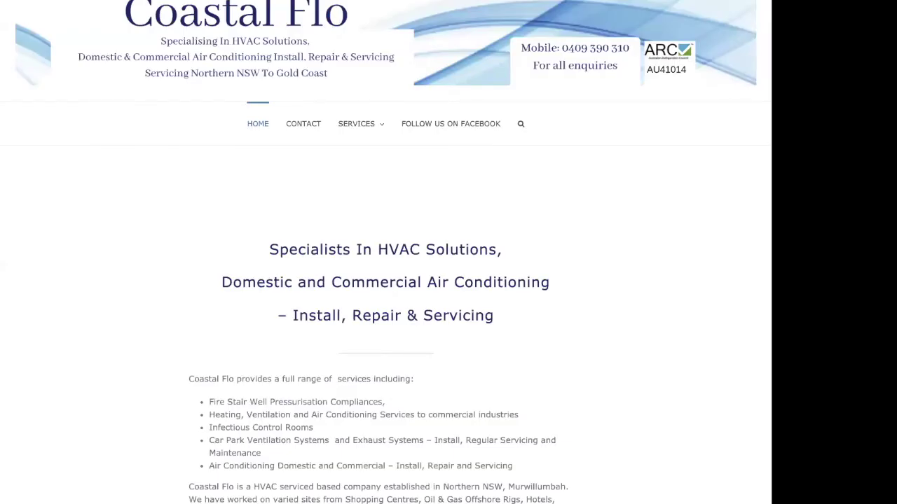
type("coastalflo.com/wp-")
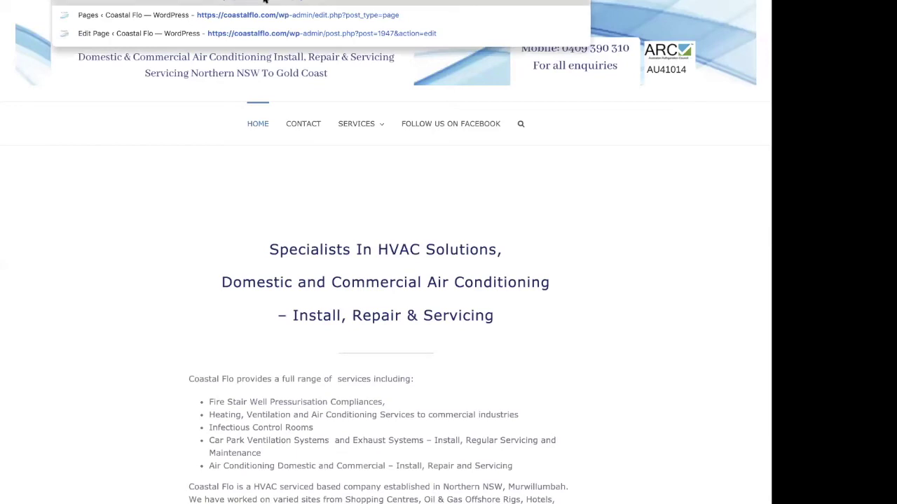
key("Escape")
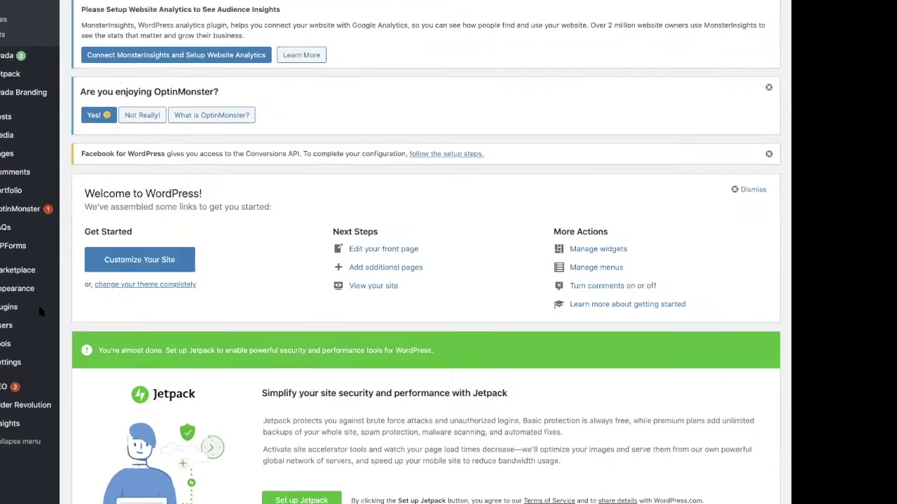
mouse_move(40, 309)
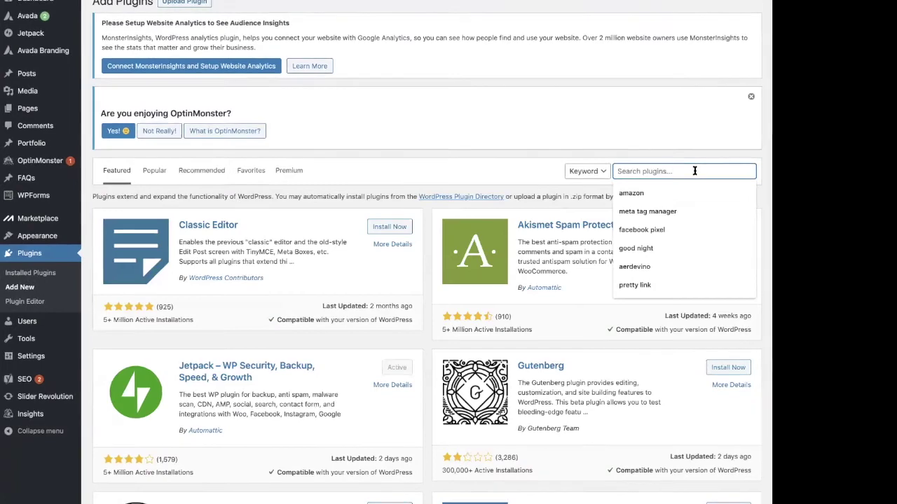
- Search plugins for 'meta tag manager' and install the Meta Tag Manager plugin
type("meta tag manager")
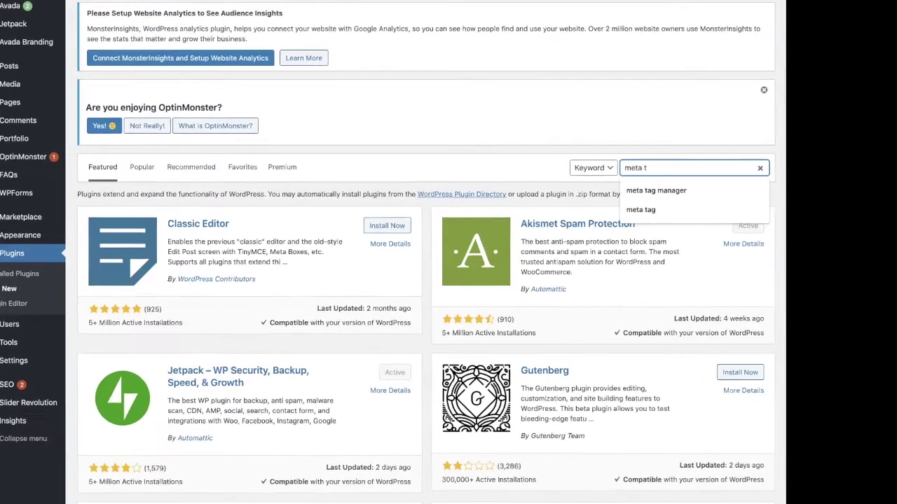
key("BackSpace")
key("BackSpace")
key("BackSpace")
key("BackSpace")
key("BackSpace")
key("BackSpace")
key("BackSpace")
key("BackSpace")
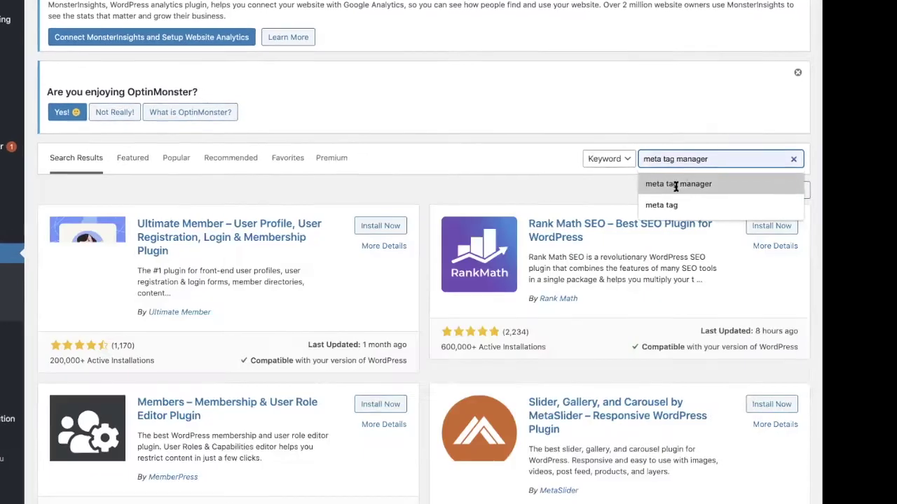
left_click(670, 185)
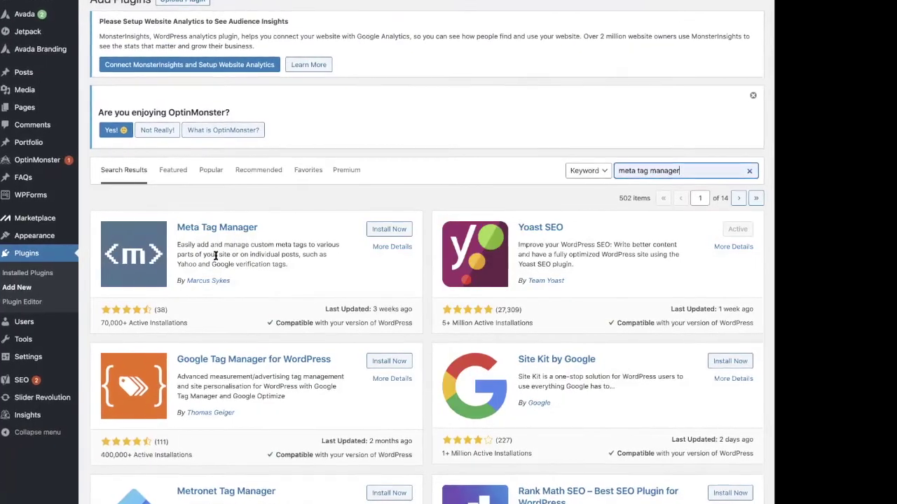
left_click(388, 228)
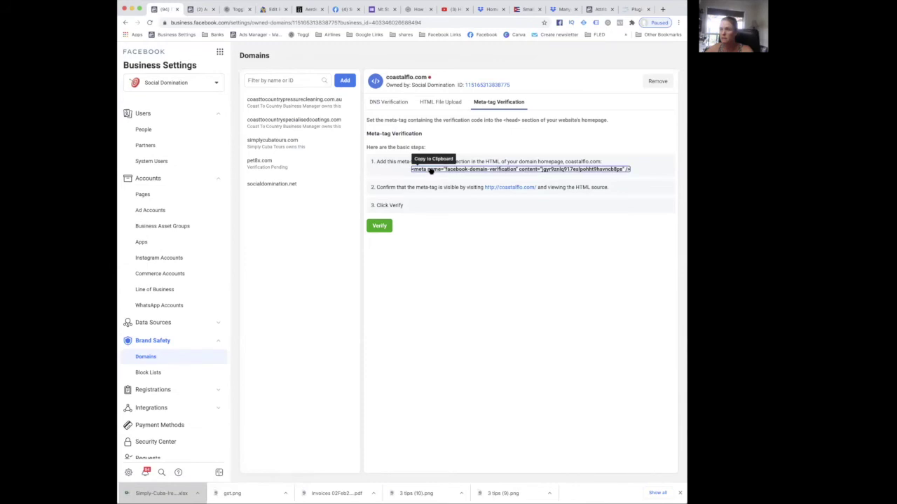
- Copy Facebook's domain verification meta tag and return to the WordPress plugins page
left_click(432, 174)
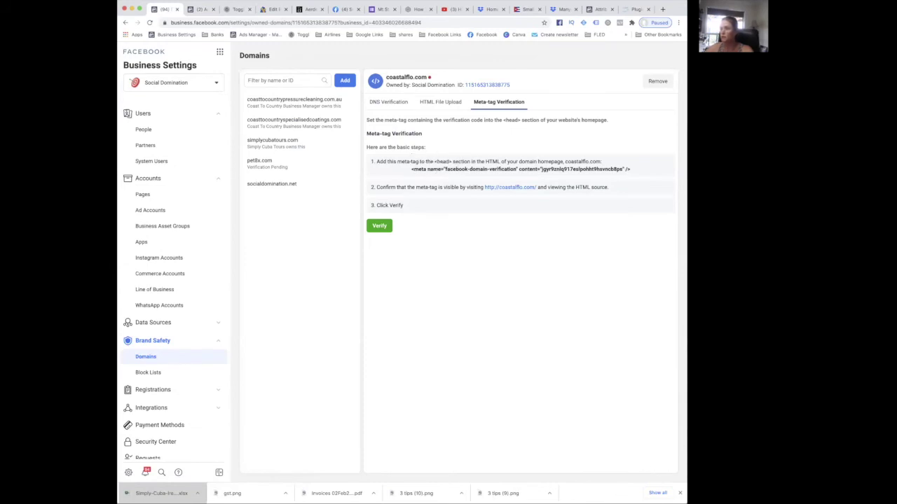
key("super+Tab")
left_click(634, 9)
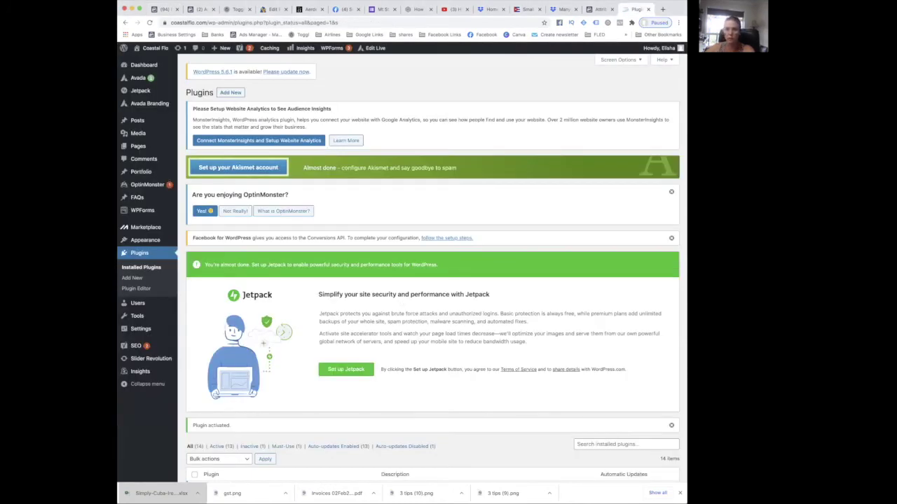
- In Meta Tag Manager settings, add a new meta tag of type name
mouse_move(140, 330)
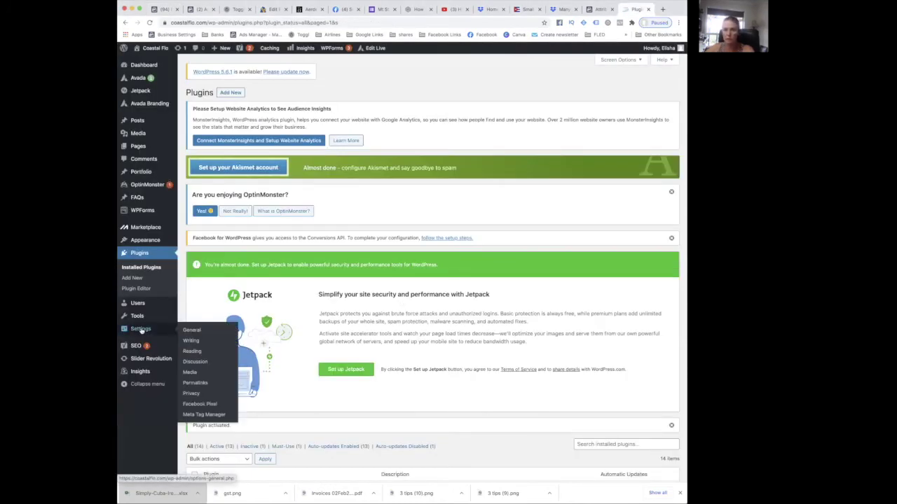
left_click(201, 415)
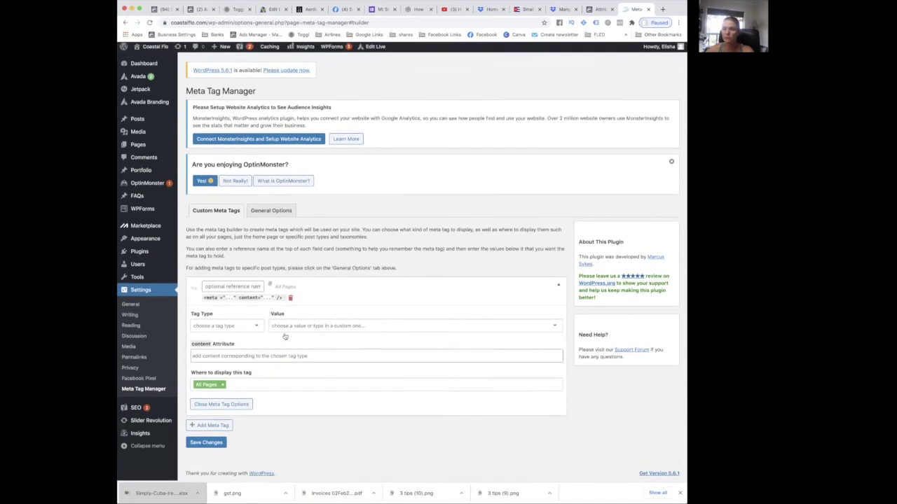
left_click(255, 328)
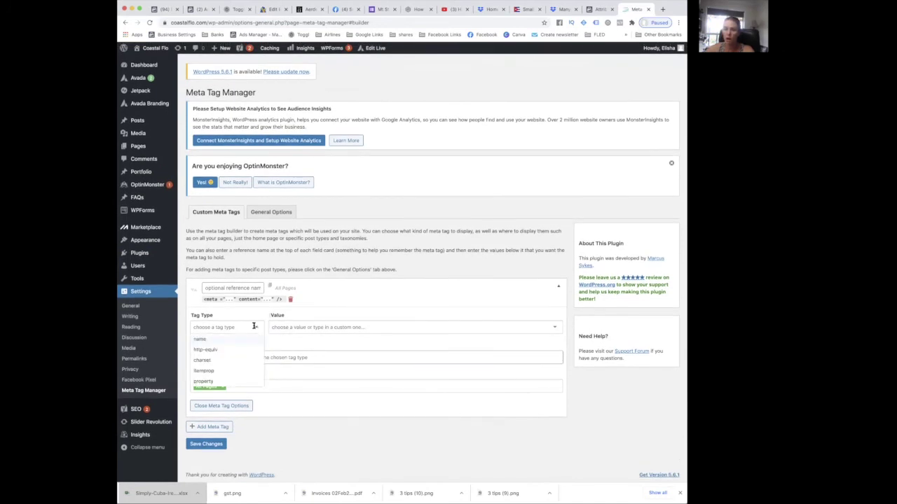
left_click(200, 339)
left_click(297, 327)
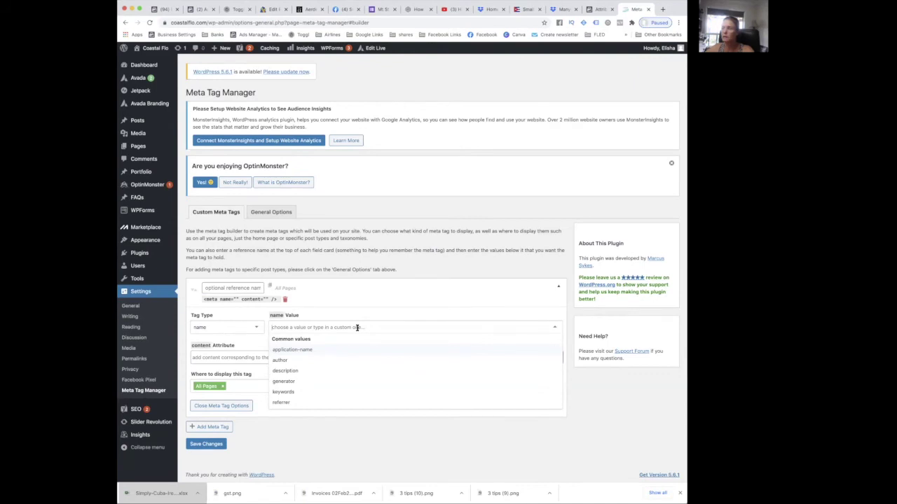
left_click(356, 327)
left_click(357, 327)
key("Escape")
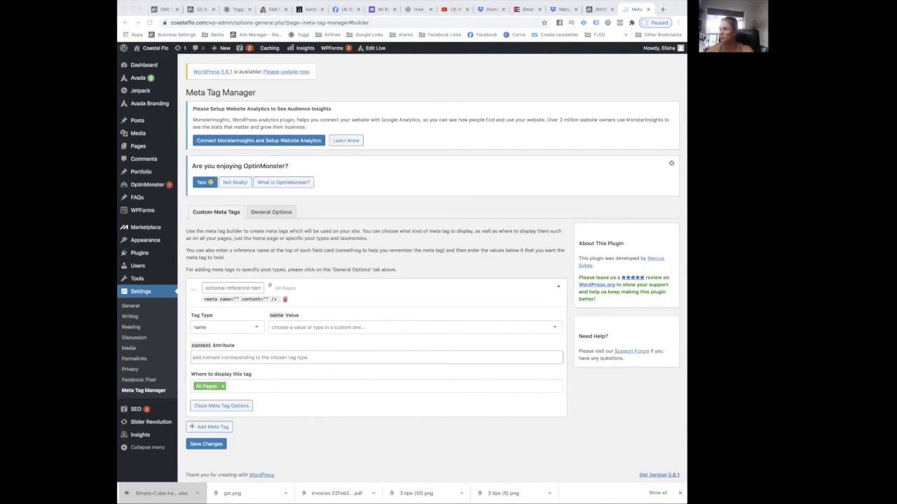
- Paste facebook-domain-verification as the name value and the verification code as content
right_click(272, 327)
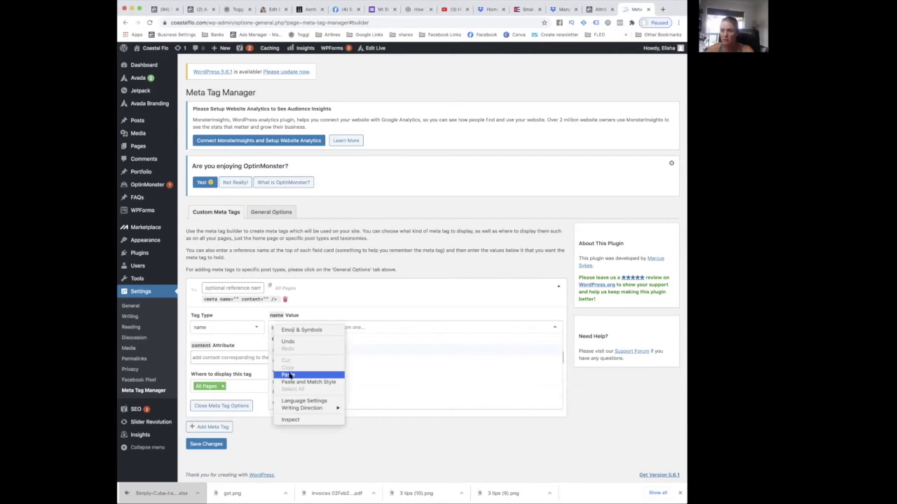
left_click(288, 374)
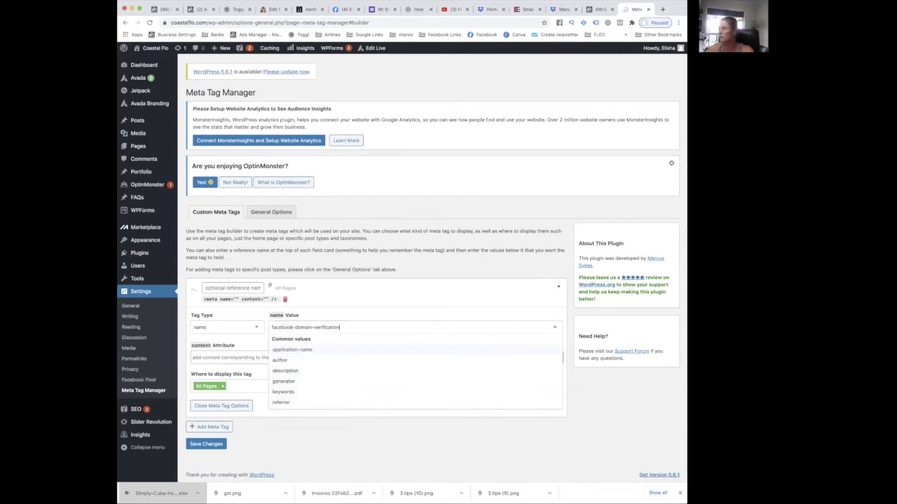
key("Escape")
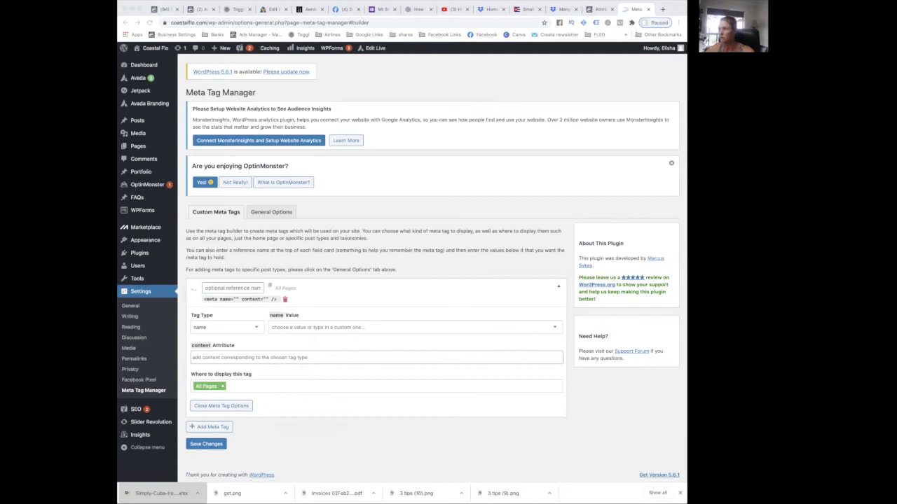
right_click(220, 358)
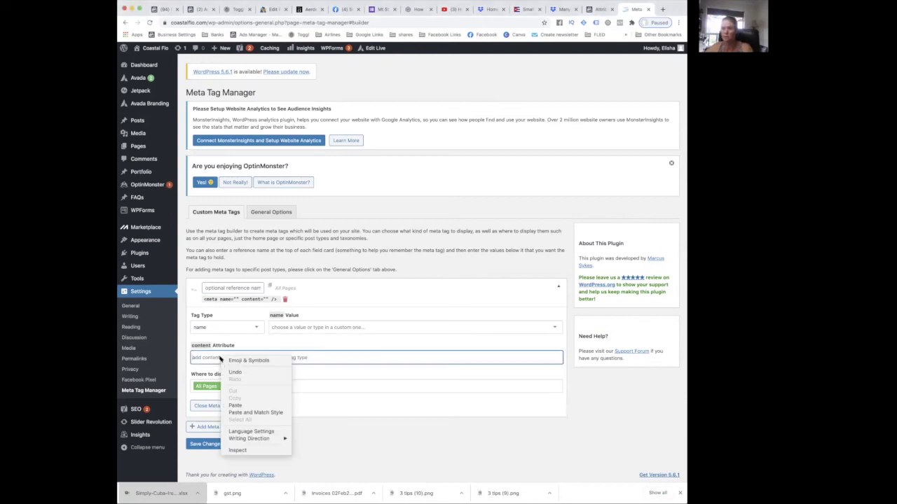
left_click(234, 405)
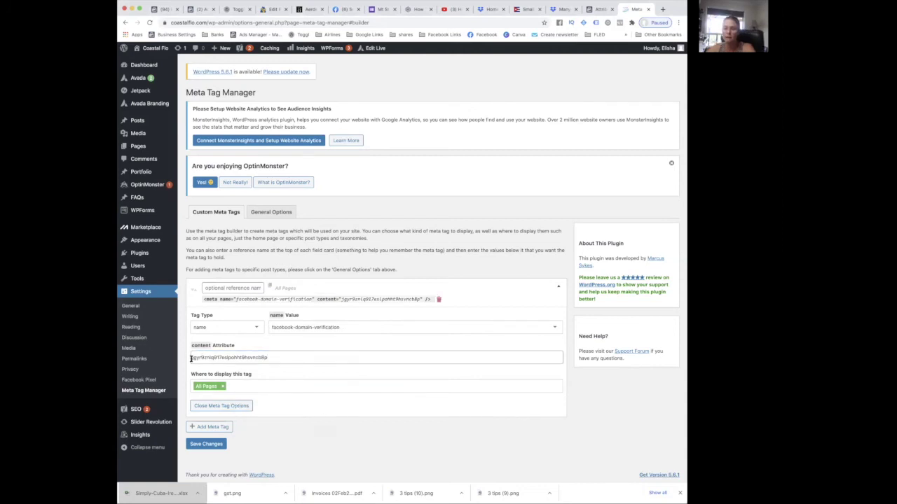
left_click(162, 9)
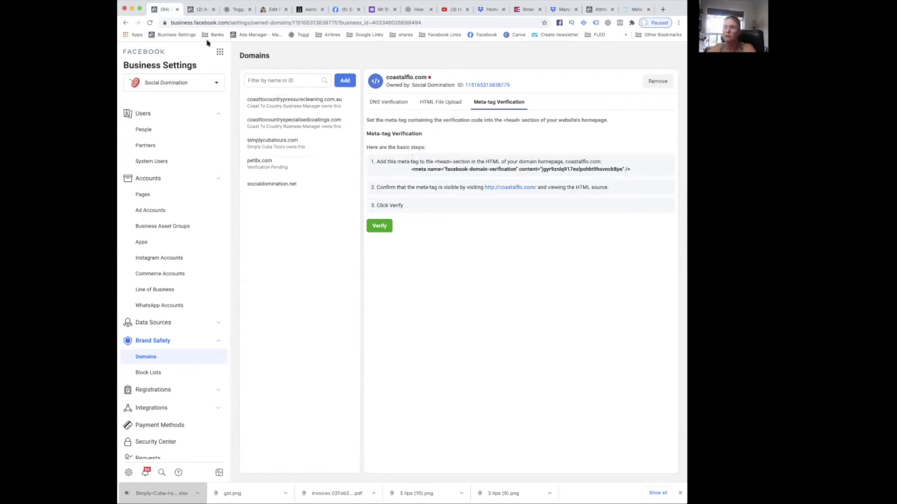
- Compare Facebook's Domains instructions with the WordPress tag, ending on Meta Tag Manager
left_click(634, 9)
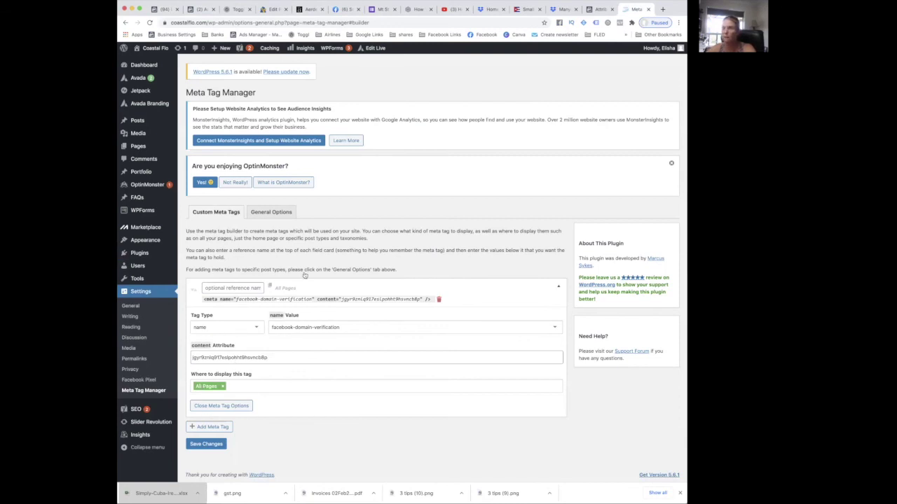
left_click(197, 10)
left_click(162, 9)
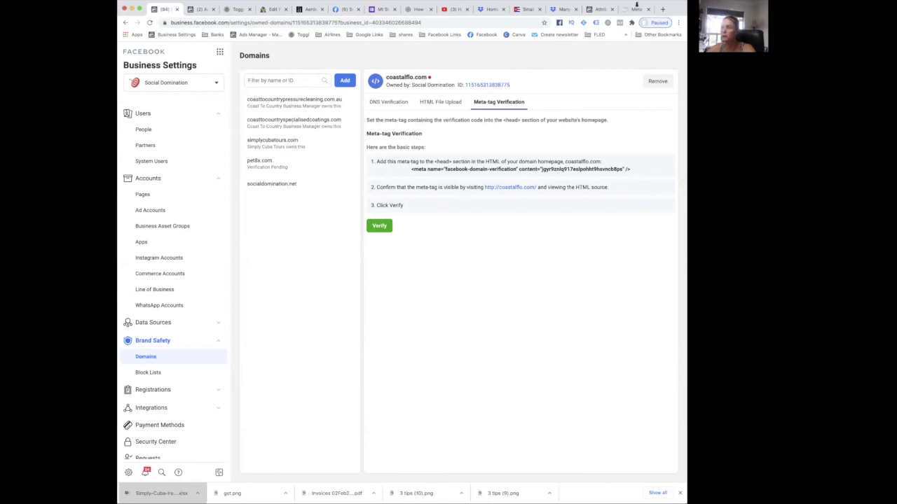
left_click(635, 9)
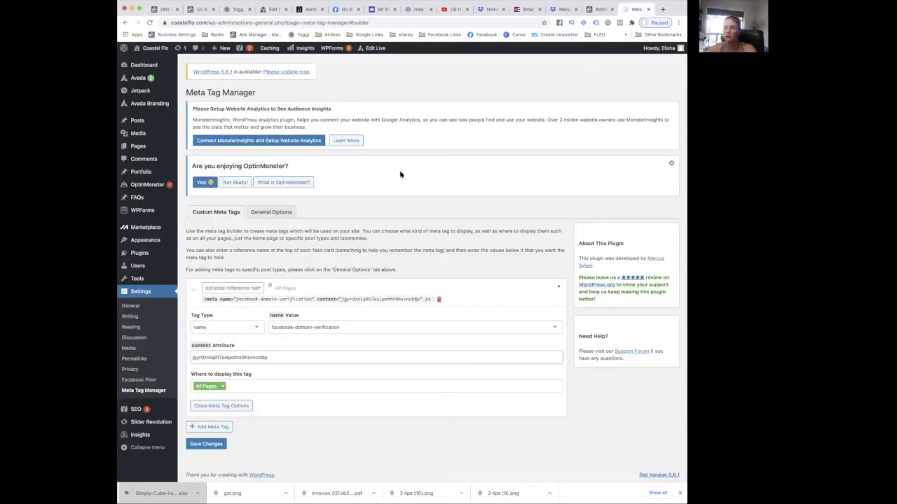
- Swap 'All Pages' for 'Front Page' under 'Where to display this tag' and save the verification meta tag
left_click(222, 388)
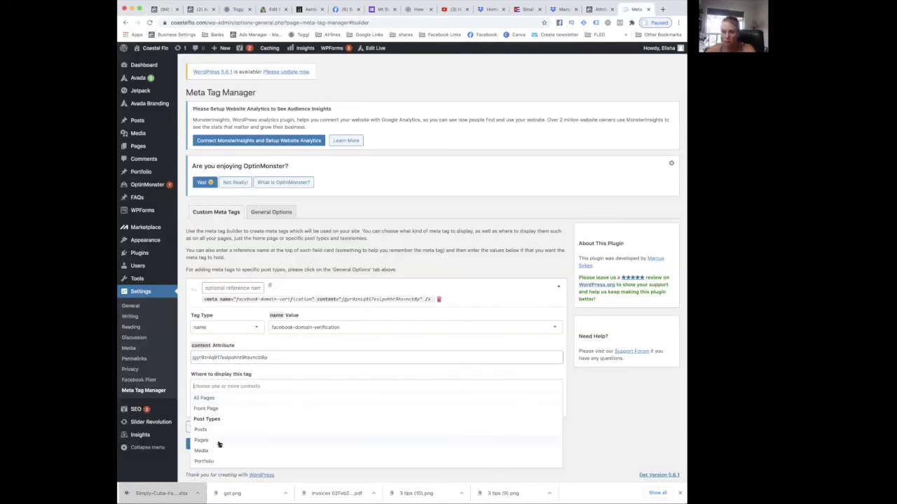
scroll(218, 445, "down", 2)
scroll(217, 438, "up", 2)
left_click(208, 409)
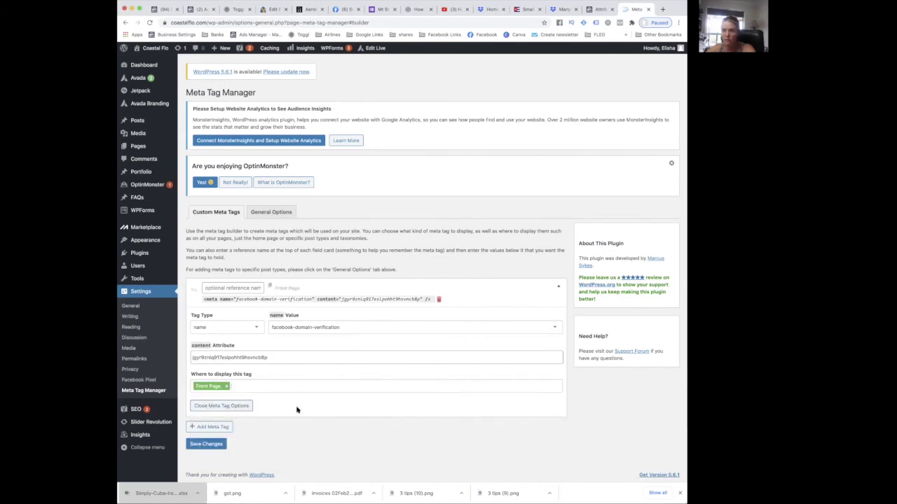
left_click(203, 444)
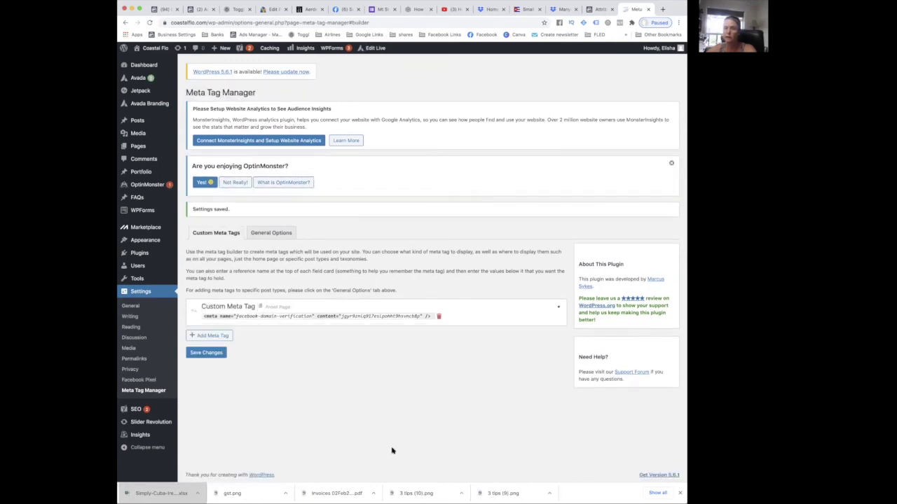
- Verify coastalflo.com in Business Settings, dismiss the success message, and reload to show its verified status
left_click(202, 9)
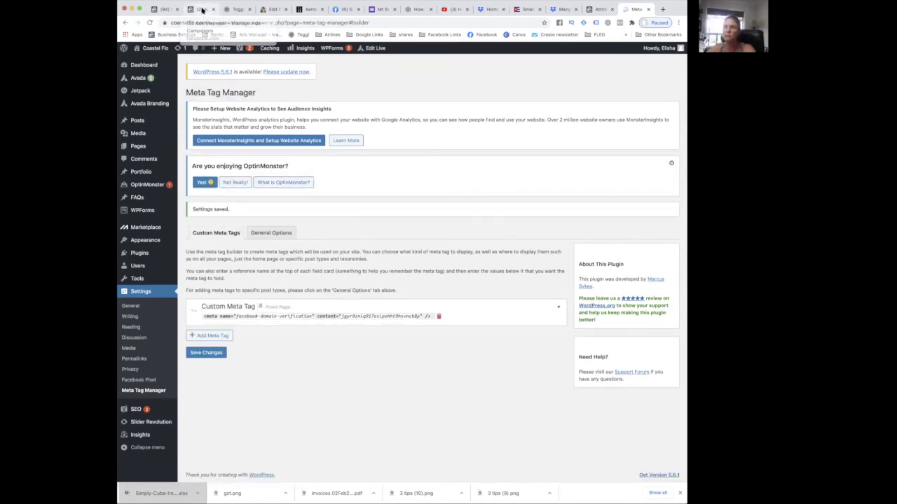
left_click(174, 10)
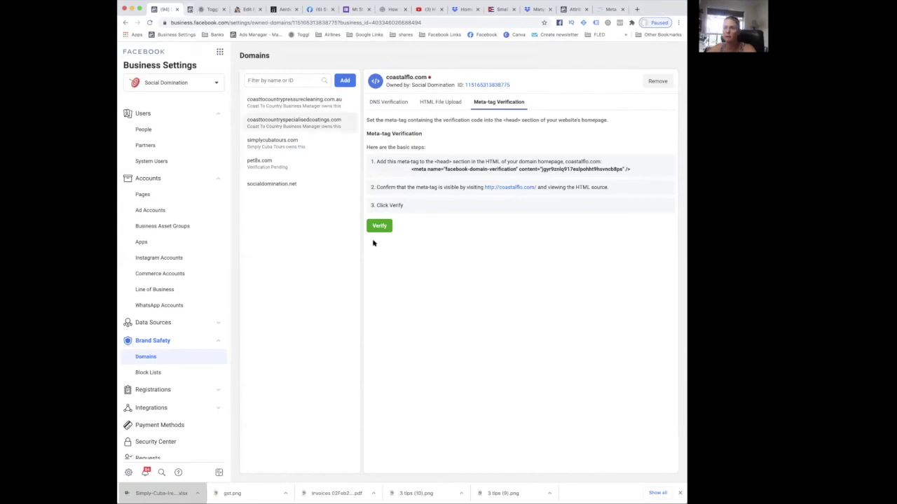
left_click(380, 226)
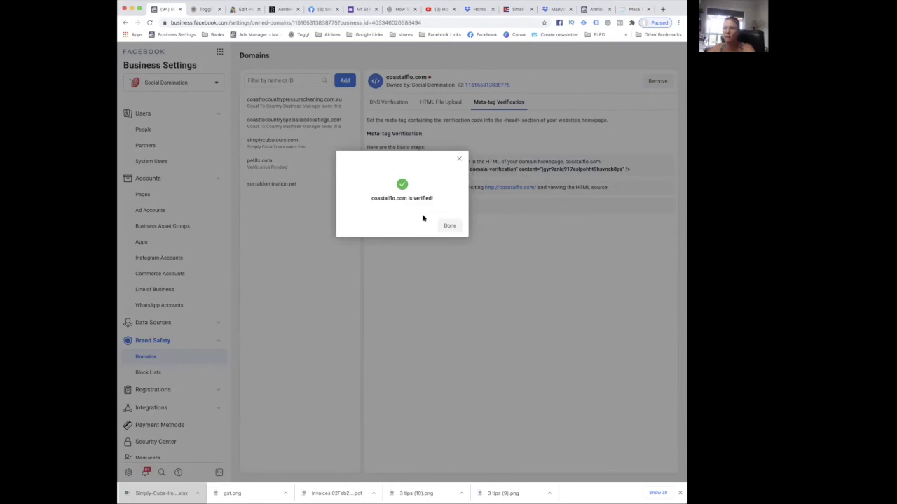
left_click(449, 226)
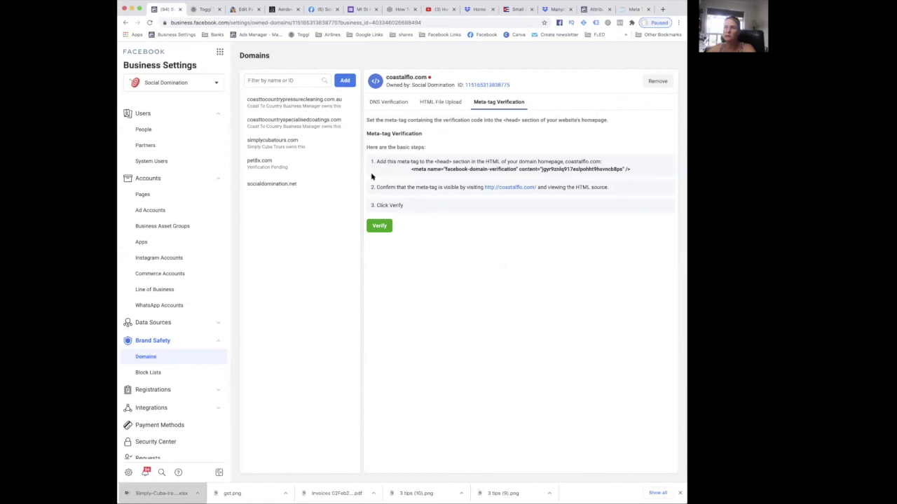
left_click(149, 22)
mouse_move(430, 79)
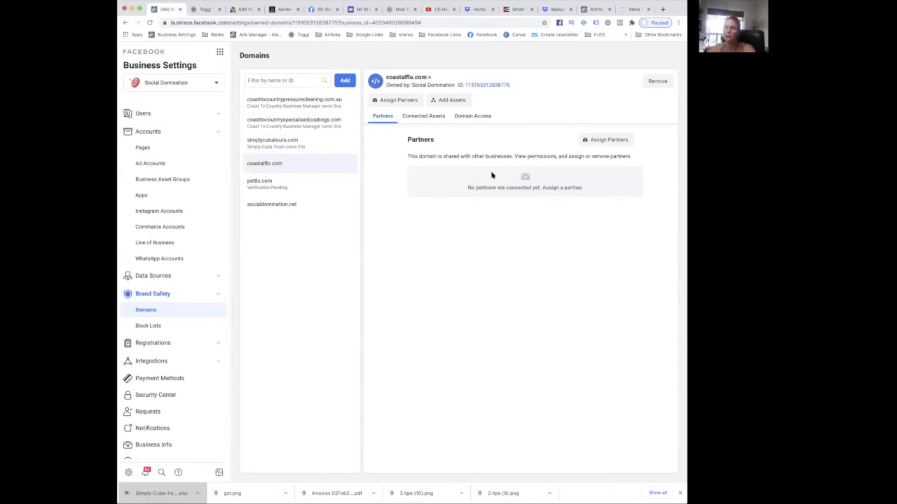
- Review coastalflo.com's Connected Assets and Domain Access tabs, then go to the Line of Business settings
left_click(424, 116)
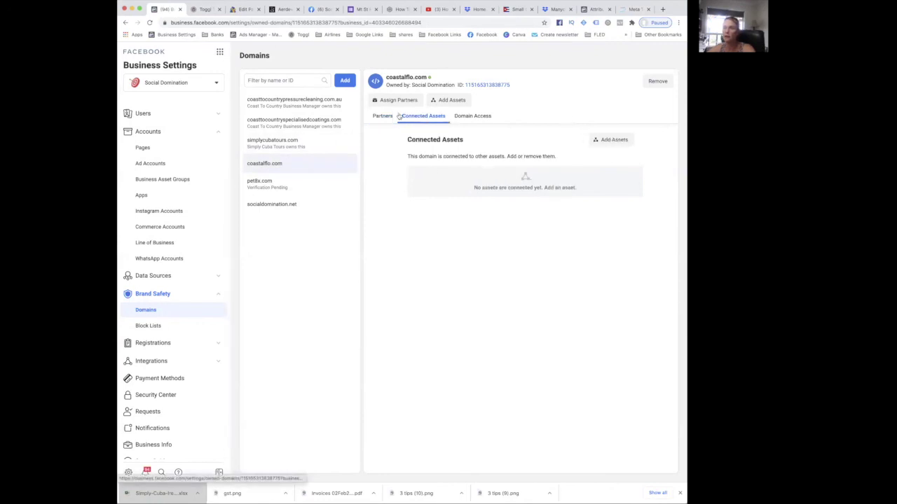
left_click(488, 116)
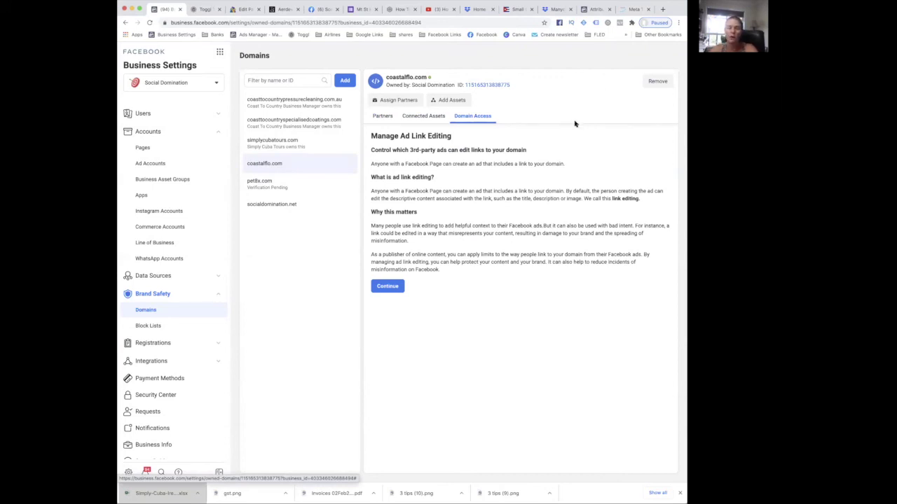
scroll(159, 243, "down", 1)
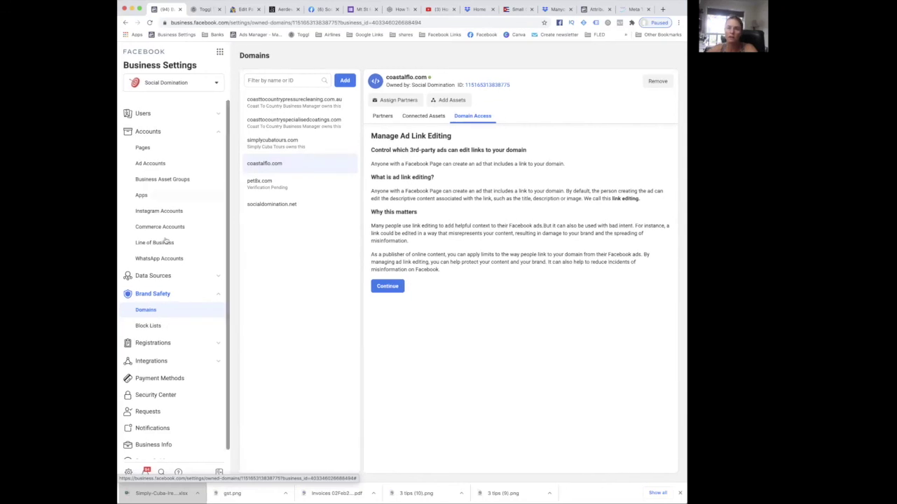
left_click(156, 243)
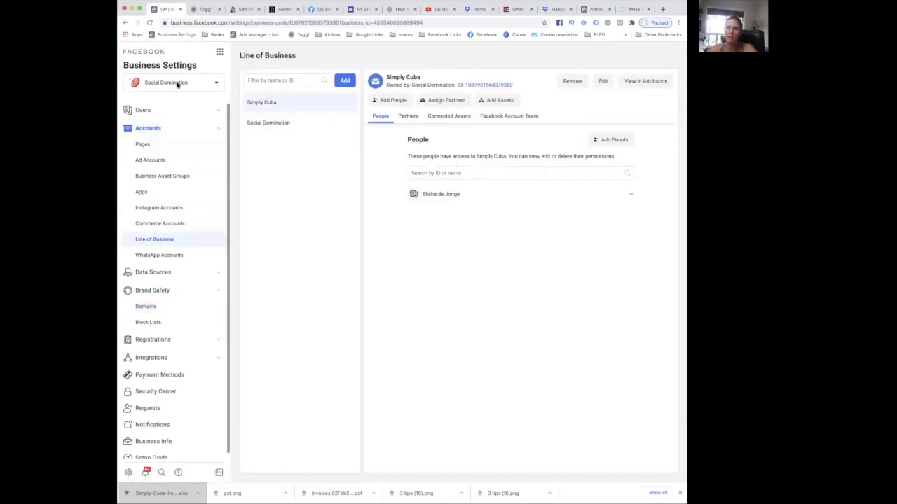